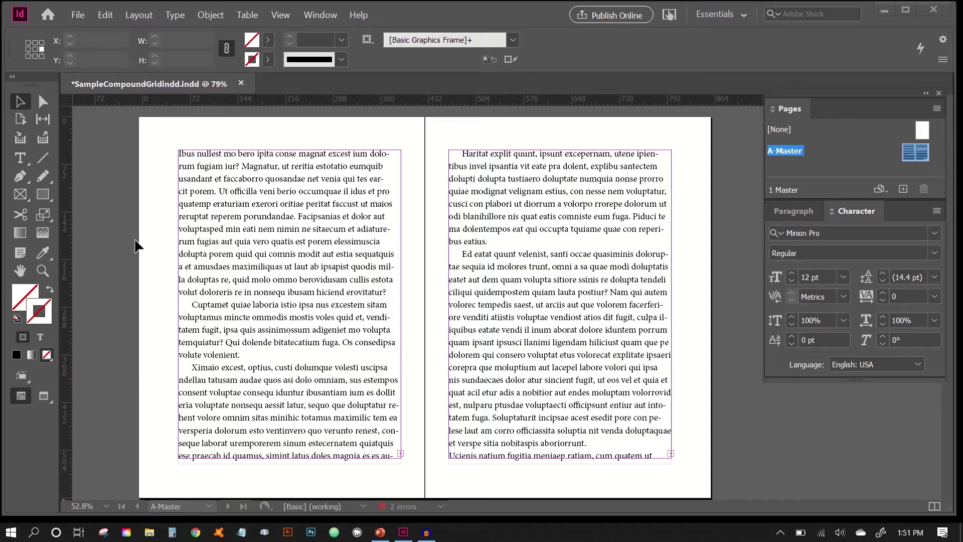
# - Select both text frames to read their dimensions, deselect them, and open the Edit menu
pyautogui.click(241, 205)
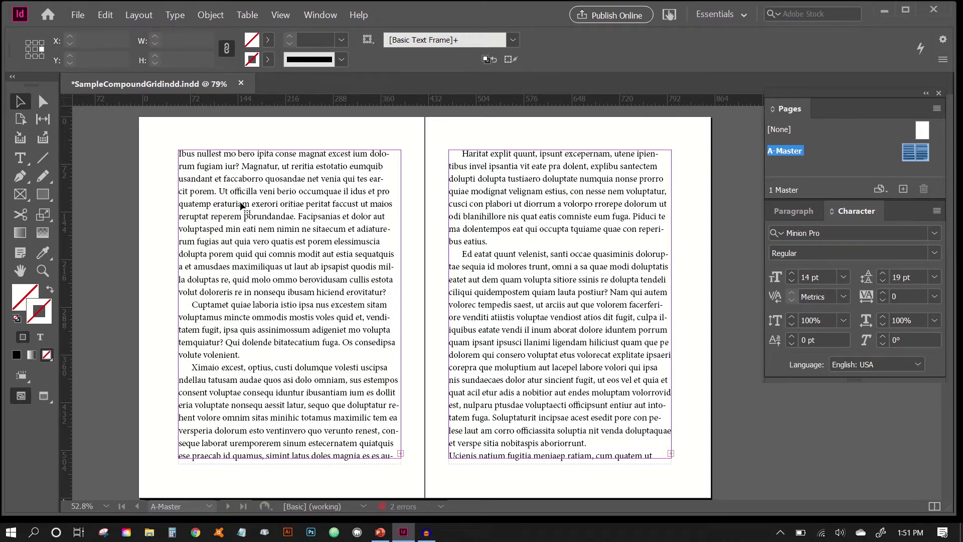
pyautogui.keyDown('shift'); pyautogui.click(466, 246); pyautogui.keyUp('shift')
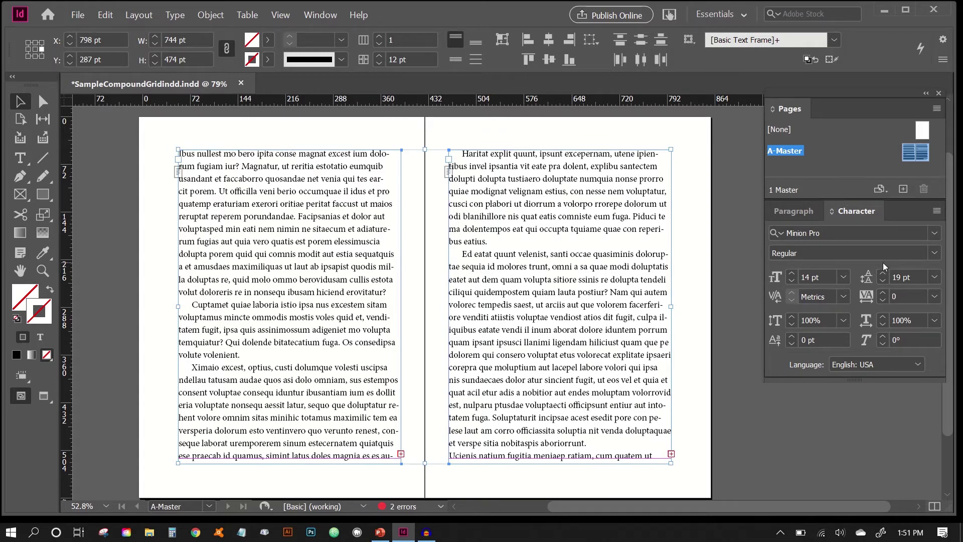
pyautogui.click(130, 169)
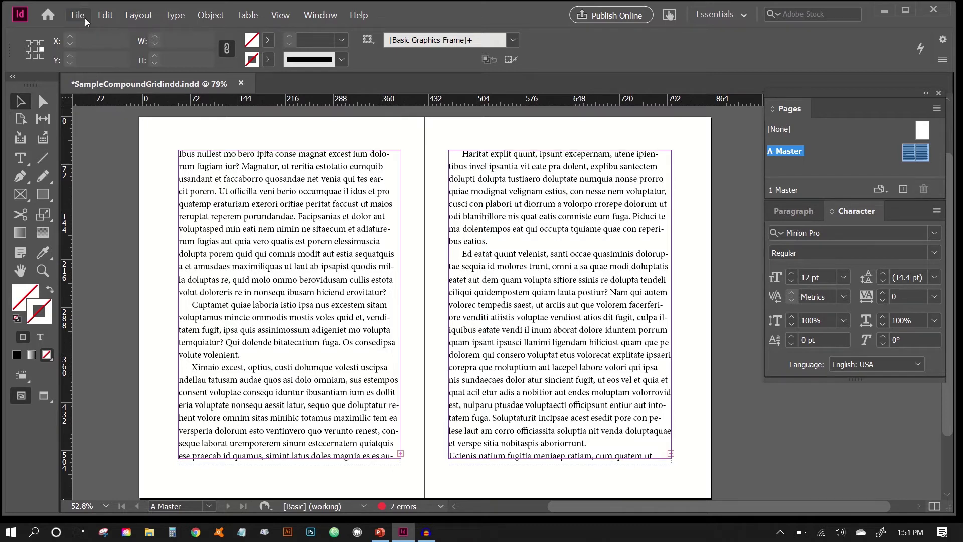
pyautogui.click(105, 15)
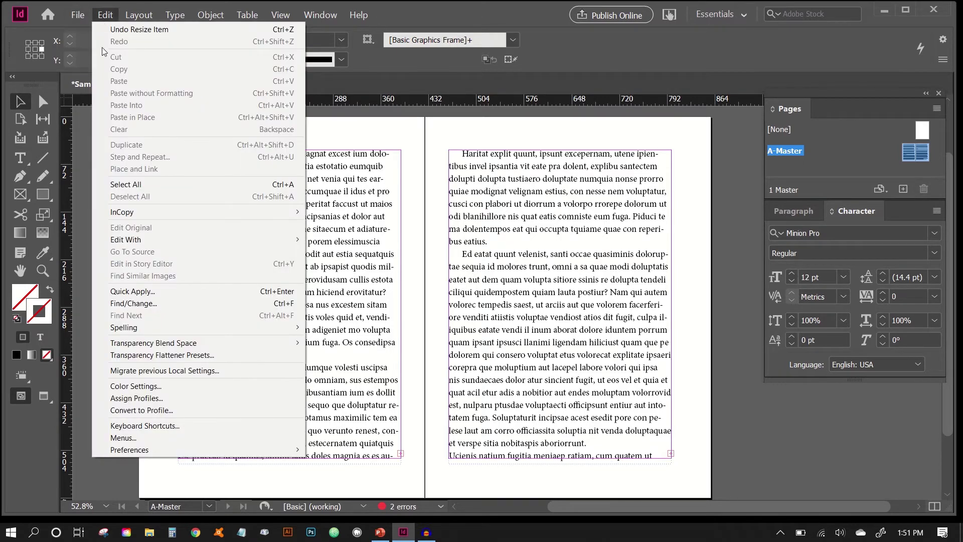
# - In Grids preferences, set horizontal and vertical gridlines to 19 pt with 1 subdivision each
pyautogui.moveTo(129, 451)
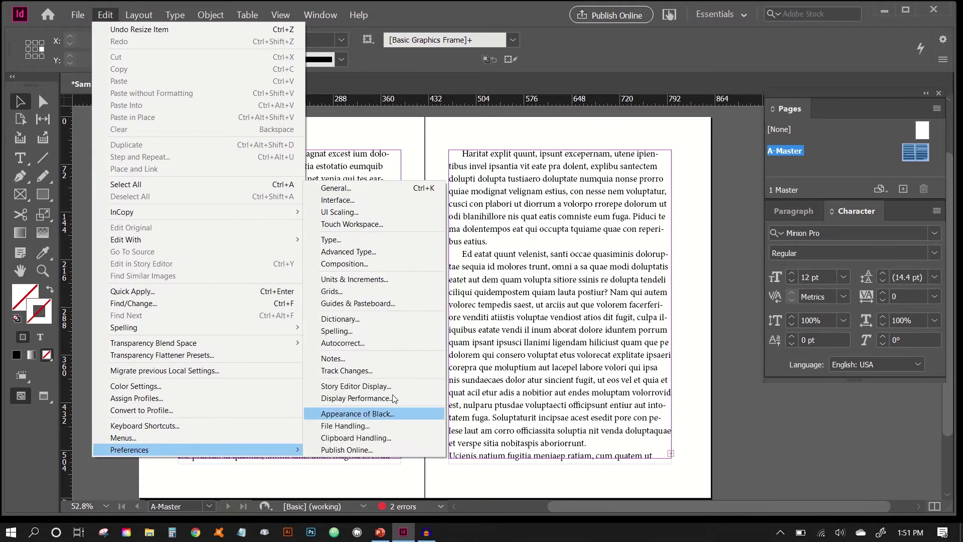
pyautogui.click(350, 291)
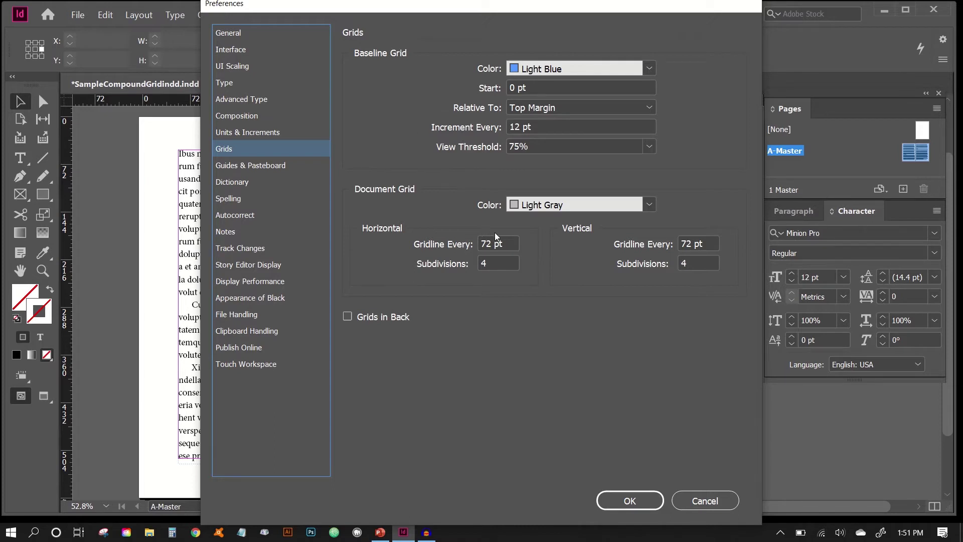
pyautogui.click(511, 245)
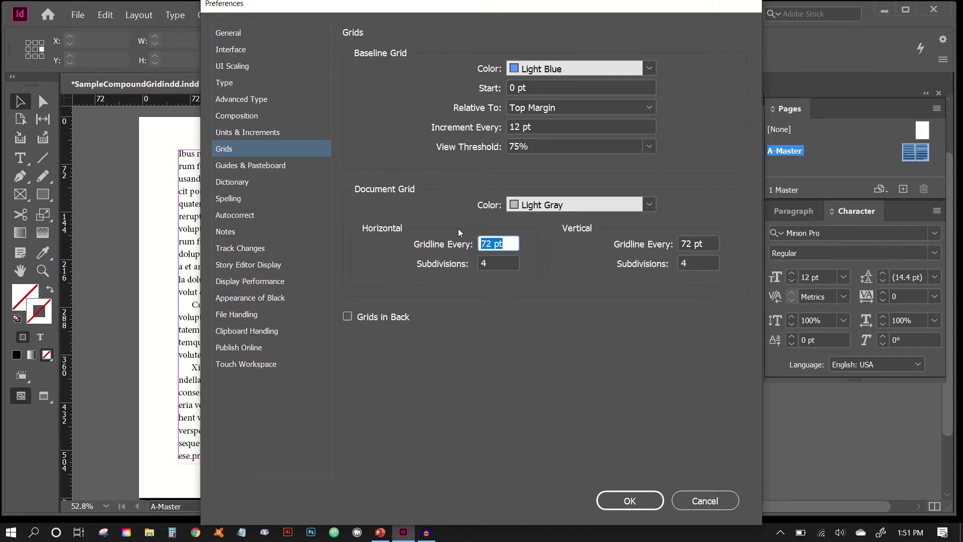
pyautogui.write('19pt')
pyautogui.press('Tab')
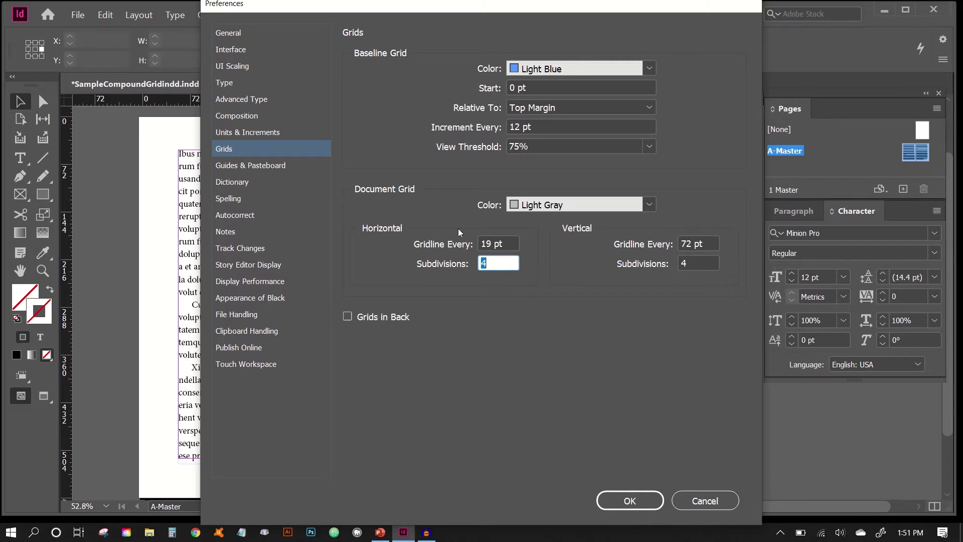
pyautogui.write('1')
pyautogui.press('Tab')
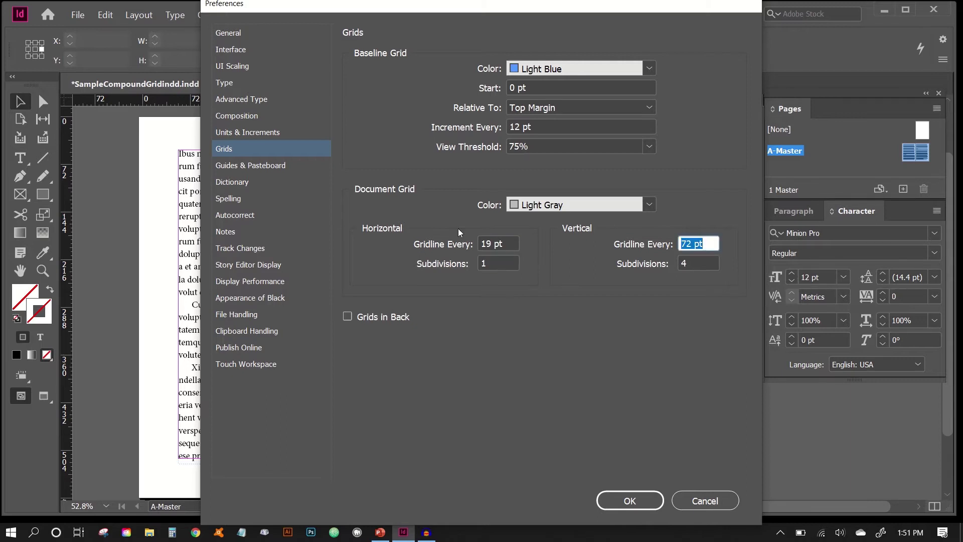
pyautogui.write('19pt')
pyautogui.press('Tab')
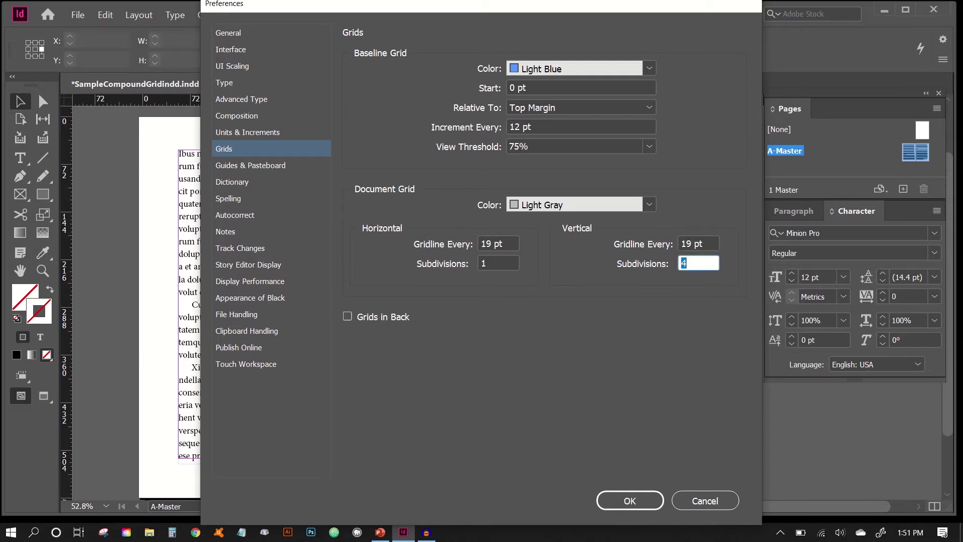
pyautogui.write('1')
pyautogui.click(644, 504)
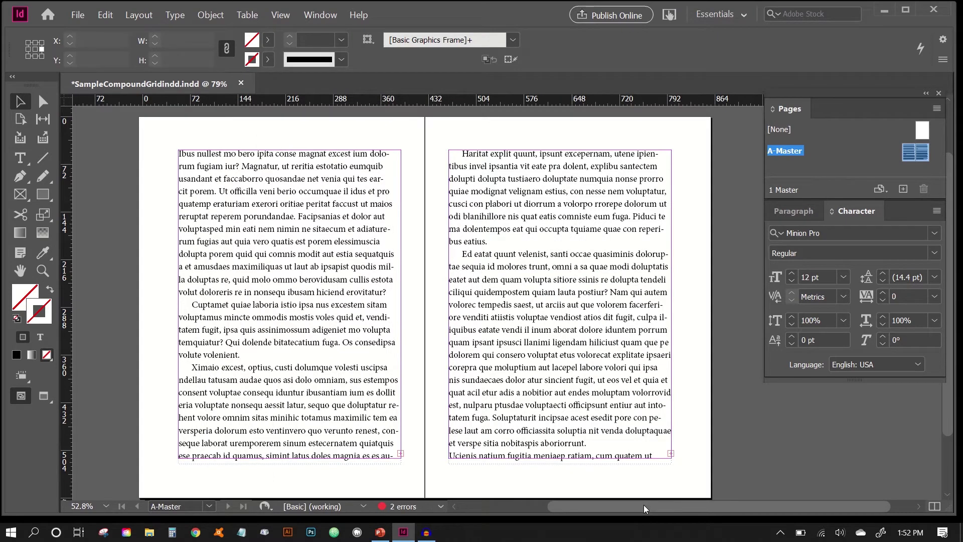
# - Turn on View > Grids & Guides > Show Document Grid across the spread
pyautogui.click(279, 15)
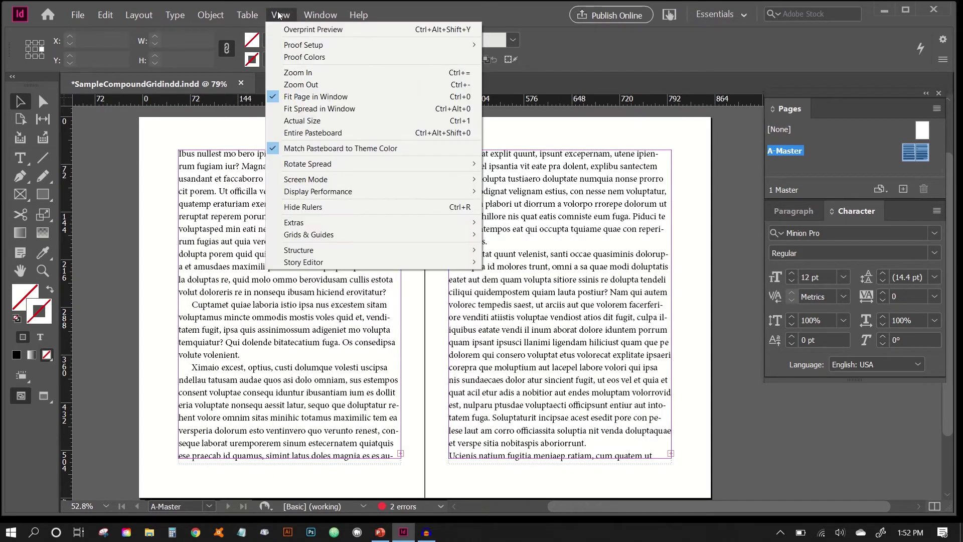
pyautogui.moveTo(349, 234)
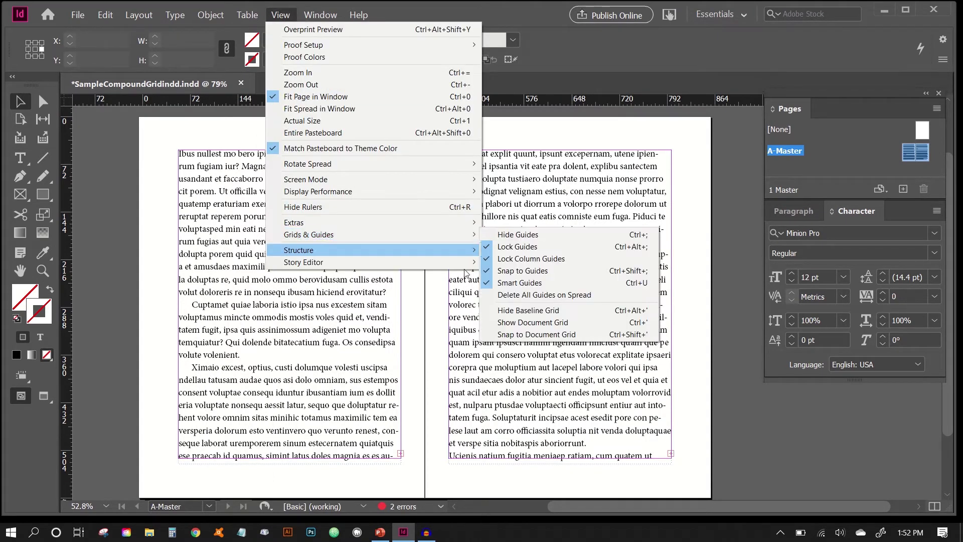
pyautogui.click(506, 322)
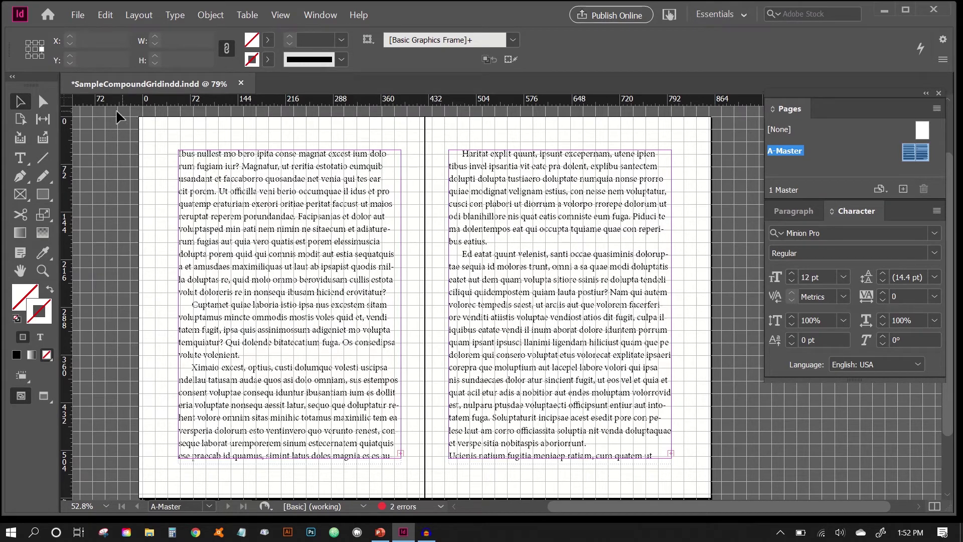
# - Drag the ruler zero point from the ruler corner to the top of the spine
pyautogui.moveTo(66, 104); pyautogui.dragTo(426, 117)
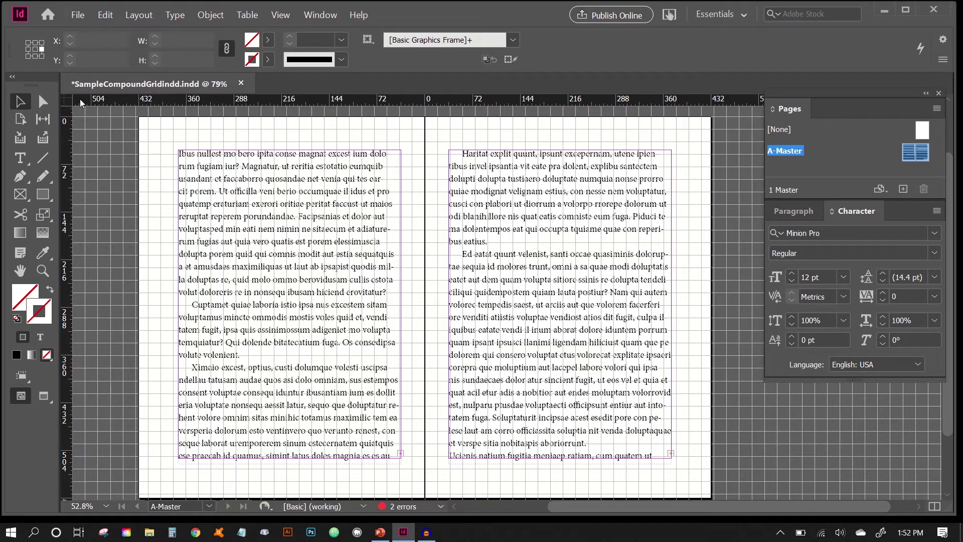
pyautogui.moveTo(66, 100); pyautogui.dragTo(420, 121)
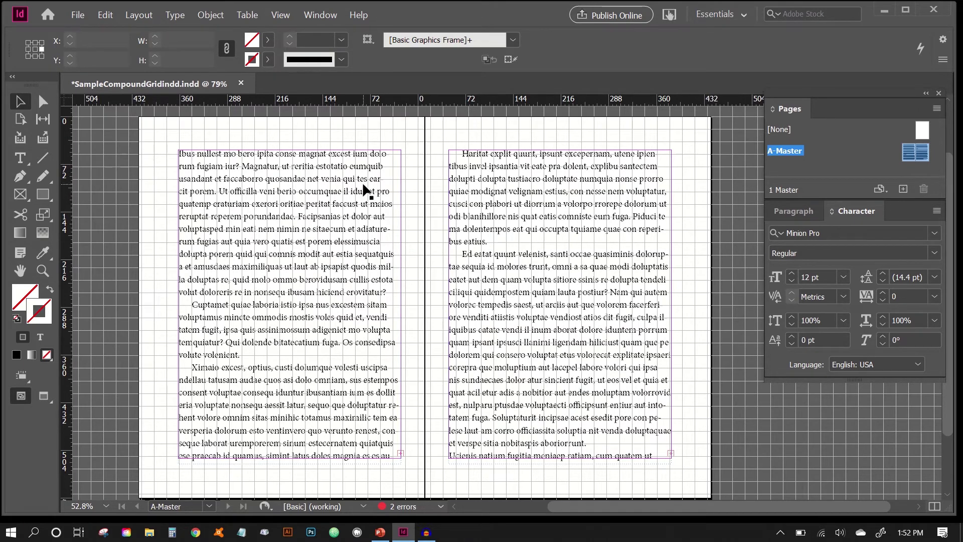
pyautogui.moveTo(67, 105); pyautogui.dragTo(427, 121)
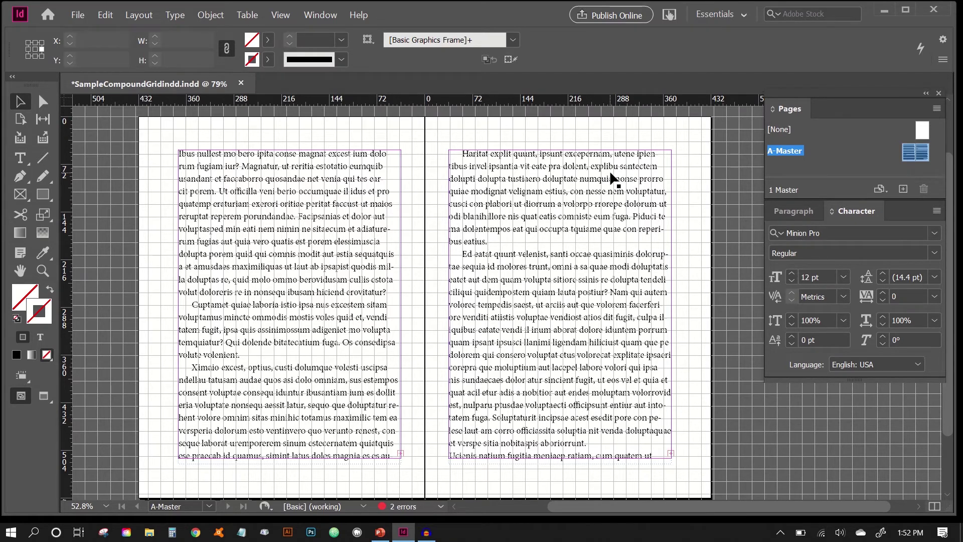
pyautogui.click(139, 18)
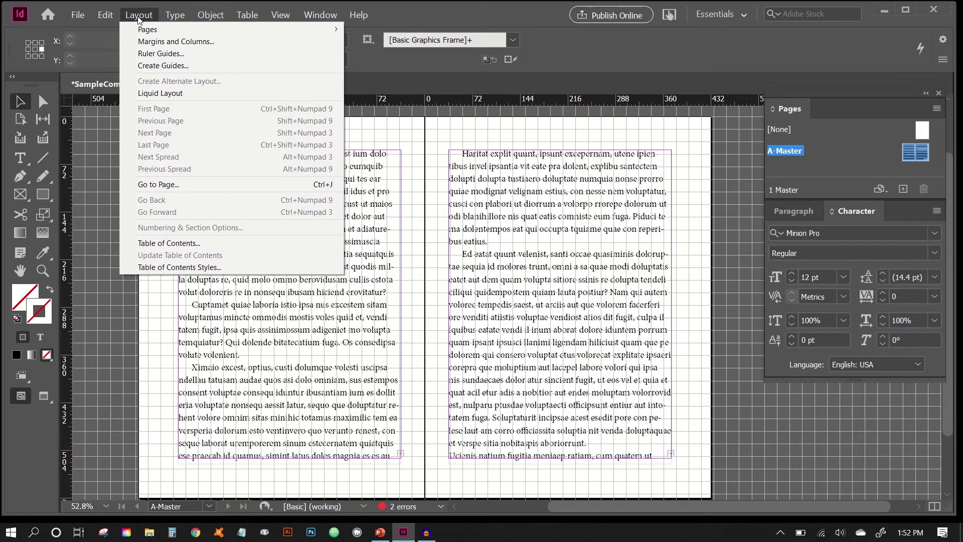
# - Set margins to 57 pt top, 63 pt bottom, 38 pt inside, 54 pt outside, then nudge the left frame
pyautogui.click(151, 42)
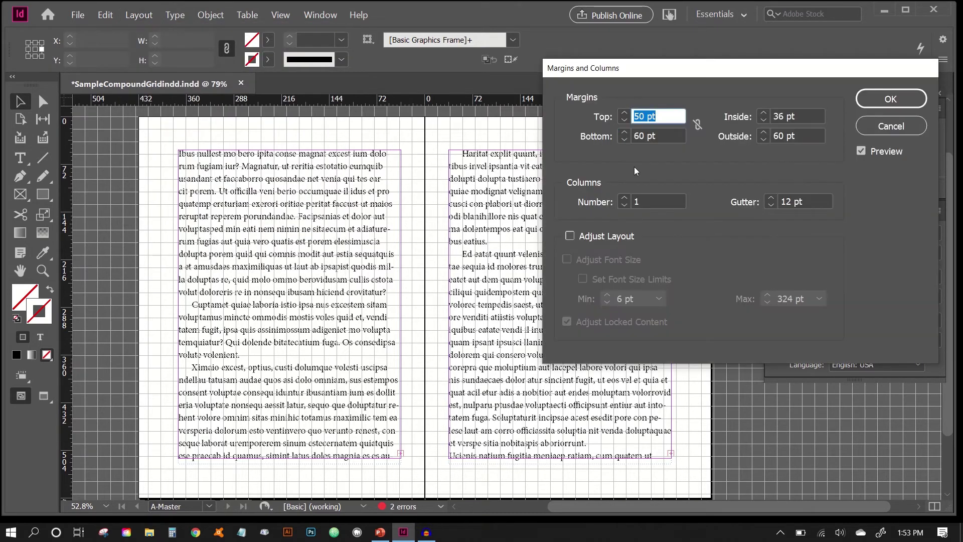
pyautogui.press('Up')
pyautogui.press('Up')
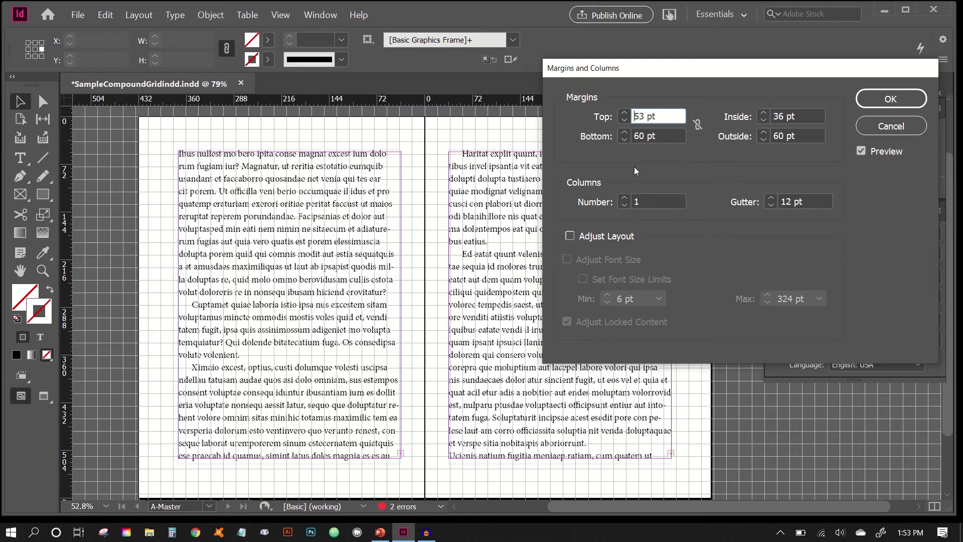
pyautogui.press('Up')
pyautogui.press('Up')
pyautogui.press('Up')
pyautogui.press('Up')
pyautogui.press('Up')
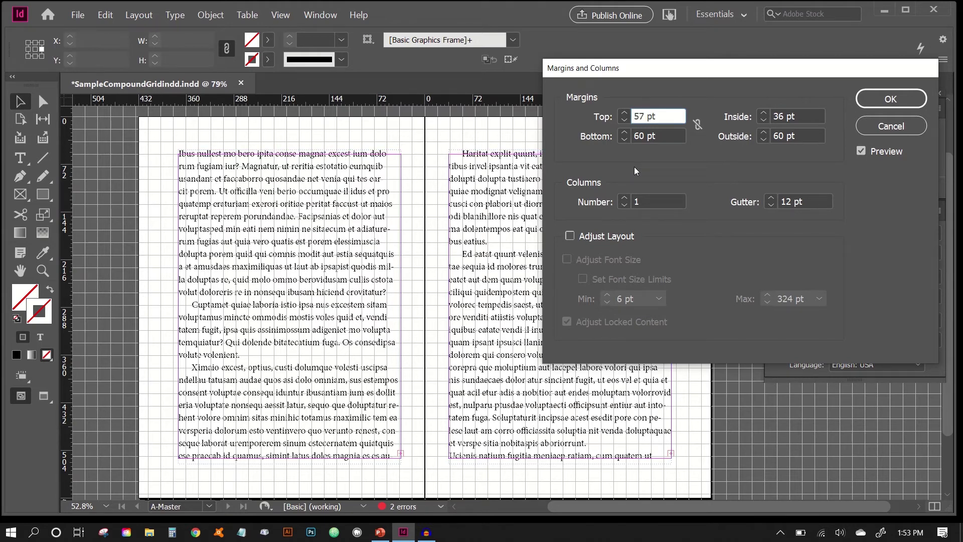
pyautogui.press('Tab')
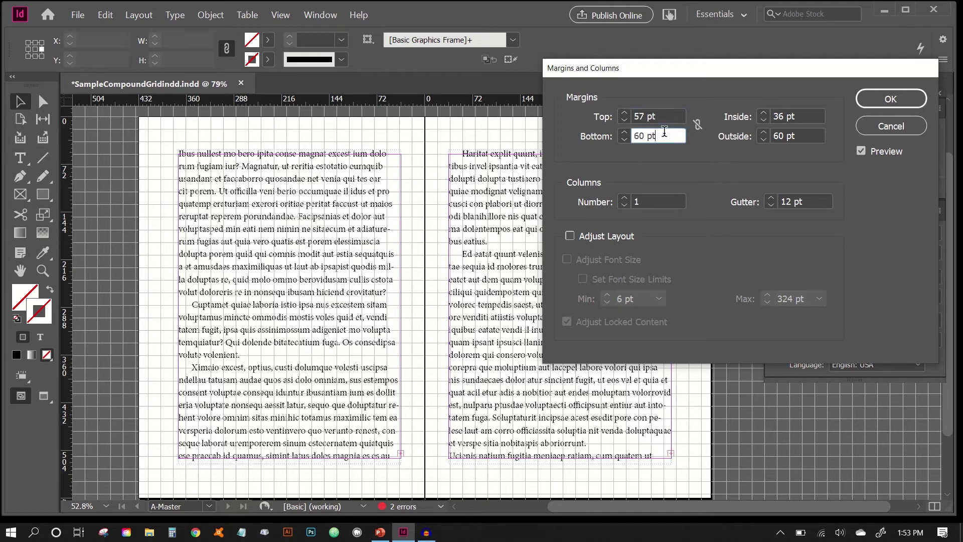
pyautogui.press('Up')
pyautogui.press('Up')
pyautogui.press('Up')
pyautogui.press('Up')
pyautogui.press('Down')
pyautogui.press('Down')
pyautogui.press('Down')
pyautogui.press('Up')
pyautogui.press('Up')
pyautogui.click(800, 112)
pyautogui.press('Up')
pyautogui.press('Up')
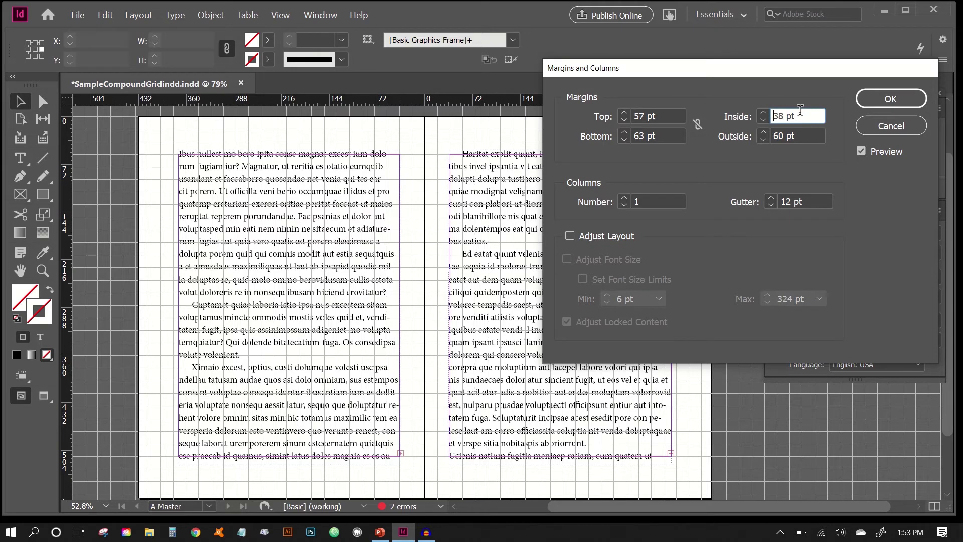
pyautogui.click(806, 135)
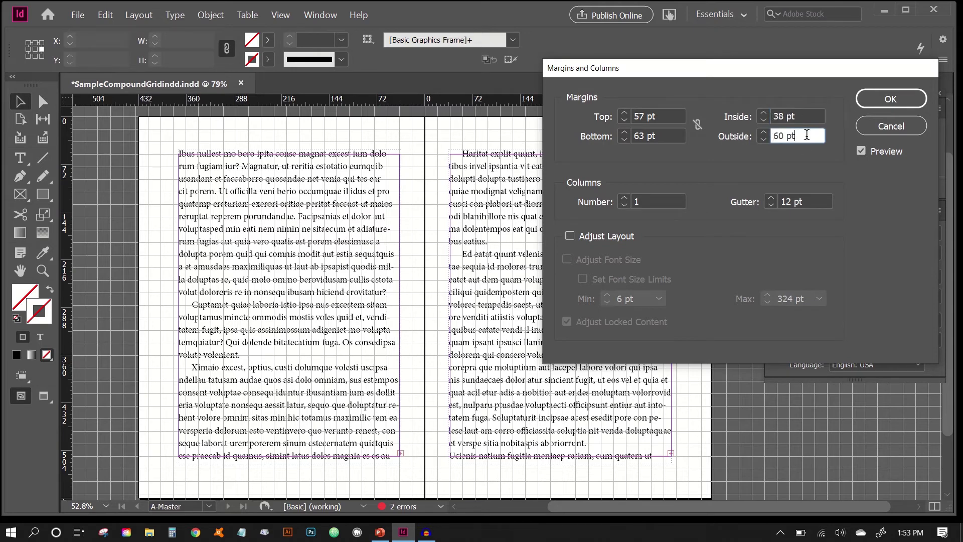
pyautogui.press('Up')
pyautogui.press('Down')
pyautogui.press('Down')
pyautogui.press('Down')
pyautogui.press('Down')
pyautogui.press('Down')
pyautogui.press('Down')
pyautogui.press('Down')
pyautogui.press('Down')
pyautogui.press('Down')
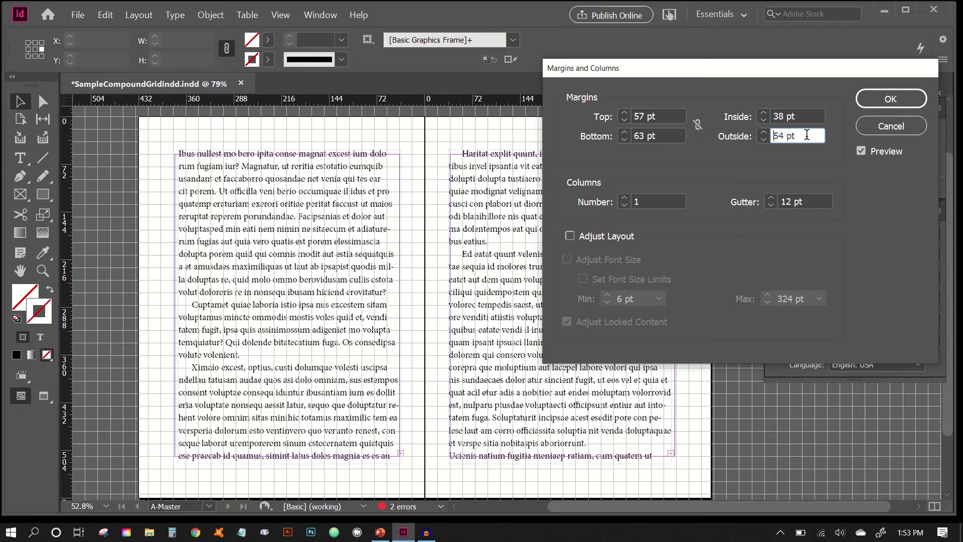
pyautogui.press('Return')
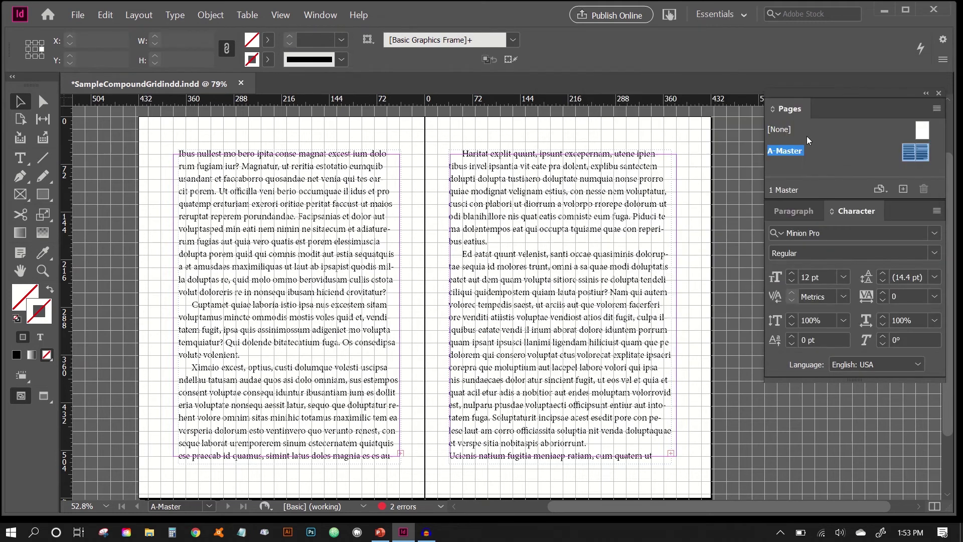
pyautogui.click(317, 183)
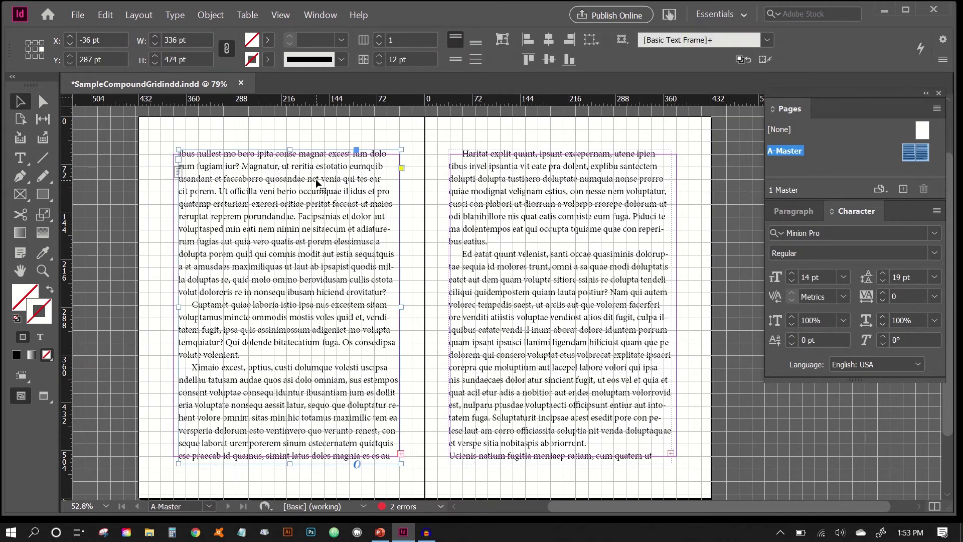
pyautogui.hotkey('shift', 'Down')
# - Nudge the left and right text frames down and outward onto the document grid
pyautogui.press('Left')
pyautogui.press('Left')
pyautogui.press('Left')
pyautogui.press('Left')
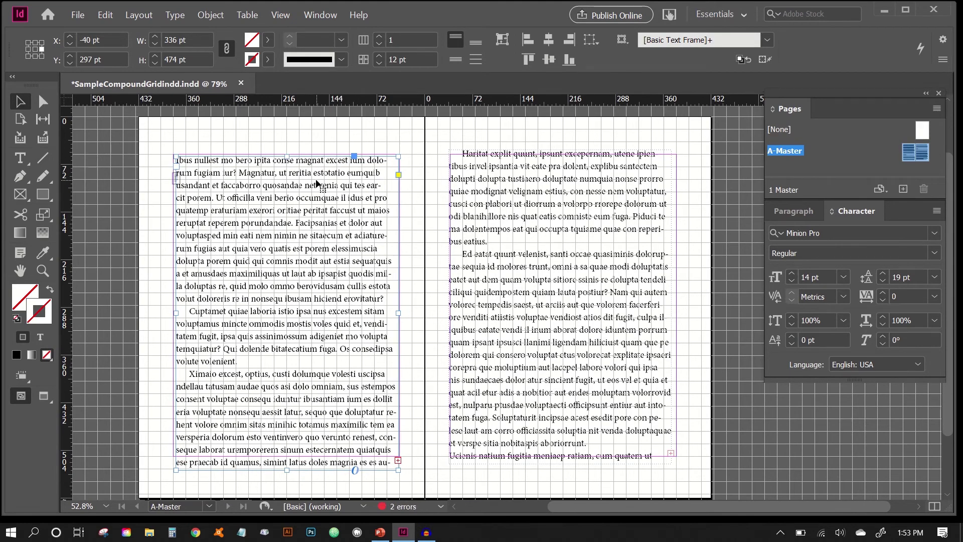
pyautogui.press('Down')
pyautogui.press('Down')
pyautogui.press('Down')
pyautogui.press('Down')
pyautogui.press('Down')
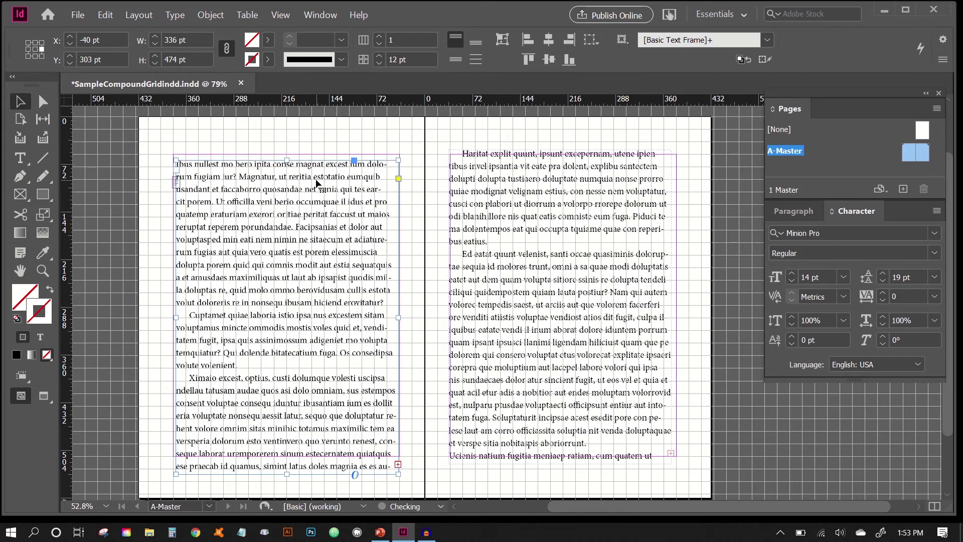
pyautogui.press('Left')
pyautogui.press('Left')
pyautogui.press('Left')
pyautogui.press('Left')
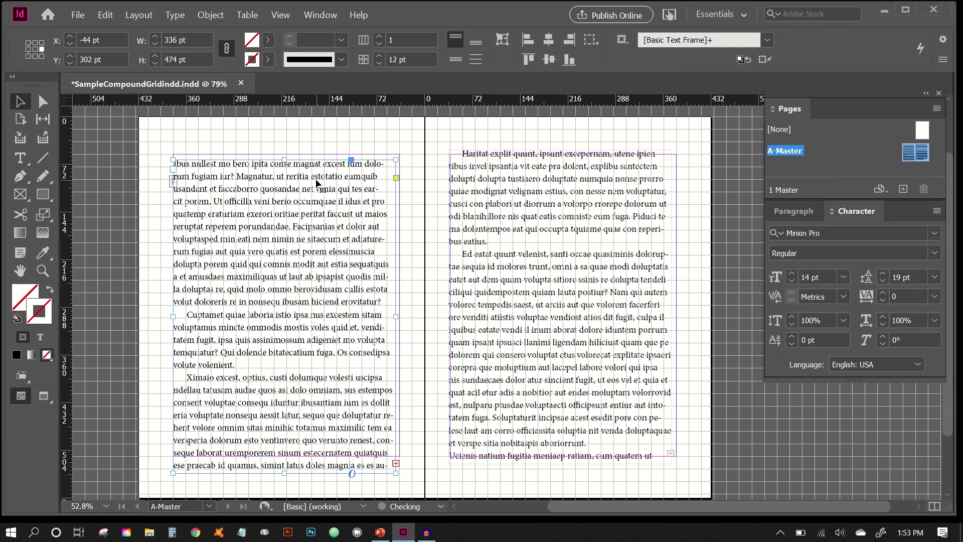
pyautogui.click(518, 174)
pyautogui.press('Down')
pyautogui.press('Down')
pyautogui.press('Down')
pyautogui.press('Down')
pyautogui.press('Down')
pyautogui.press('Down')
pyautogui.press('Down')
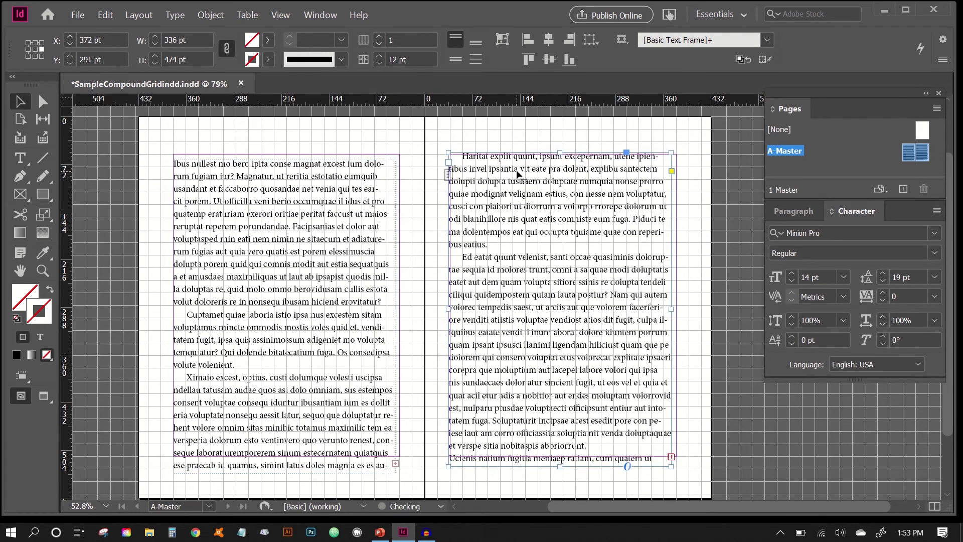
pyautogui.press('Right')
pyautogui.press('Down')
pyautogui.press('Down')
pyautogui.press('Down')
pyautogui.press('Down')
pyautogui.press('Down')
pyautogui.press('Down')
pyautogui.press('Down')
pyautogui.press('Down')
pyautogui.press('Down')
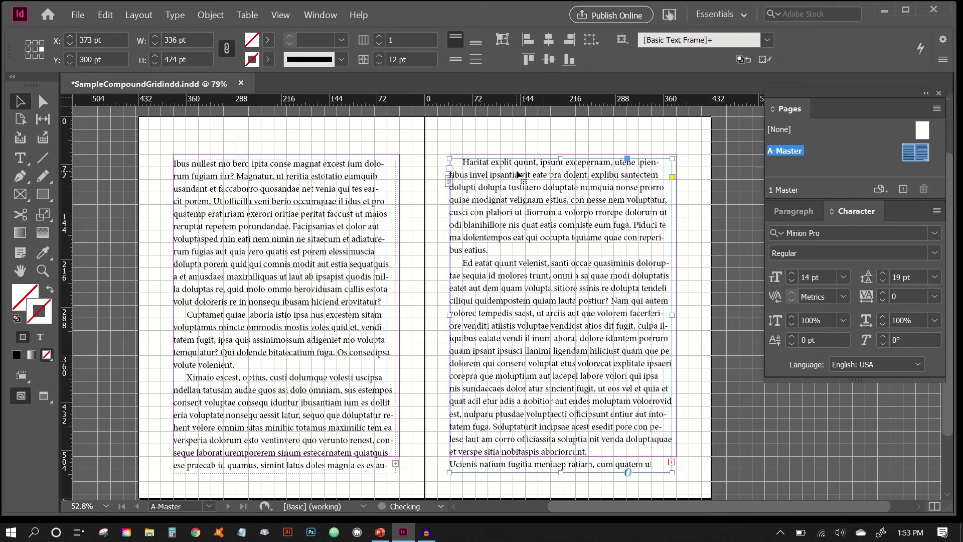
# - Resize both frames' side and bottom edges to grid lines, making the right frame 342 × 447 pt
pyautogui.click(388, 308)
pyautogui.moveTo(396, 316); pyautogui.dragTo(399, 317)
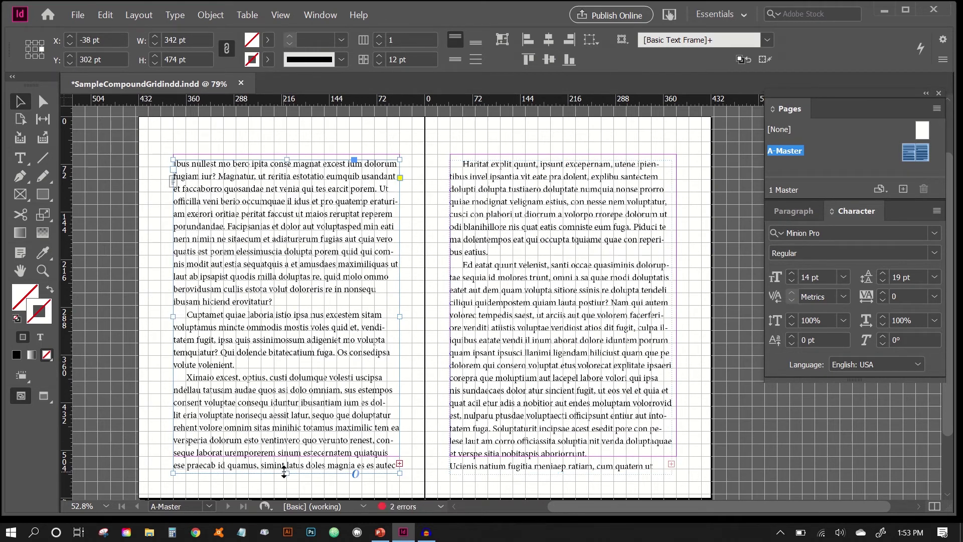
pyautogui.moveTo(284, 472); pyautogui.dragTo(284, 456)
pyautogui.click(521, 424)
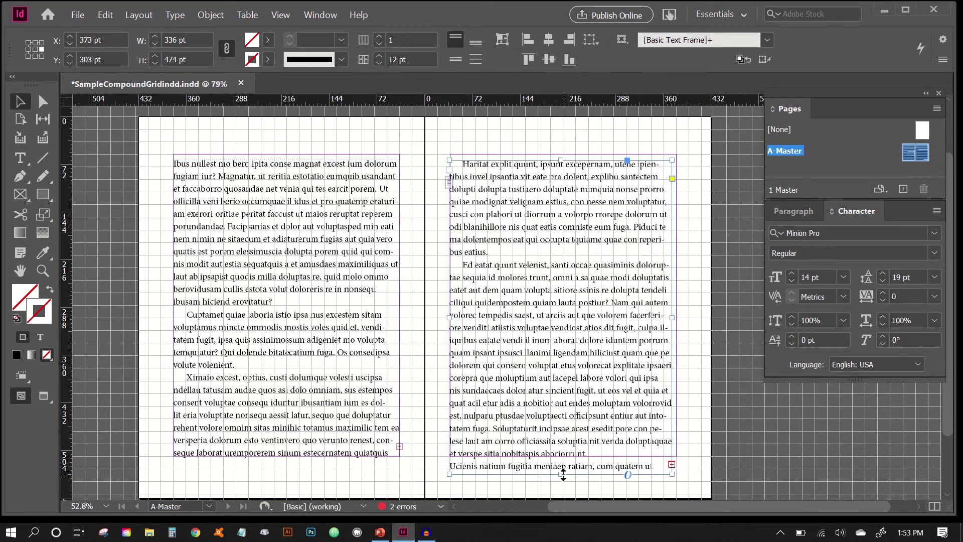
pyautogui.moveTo(563, 474); pyautogui.dragTo(562, 457)
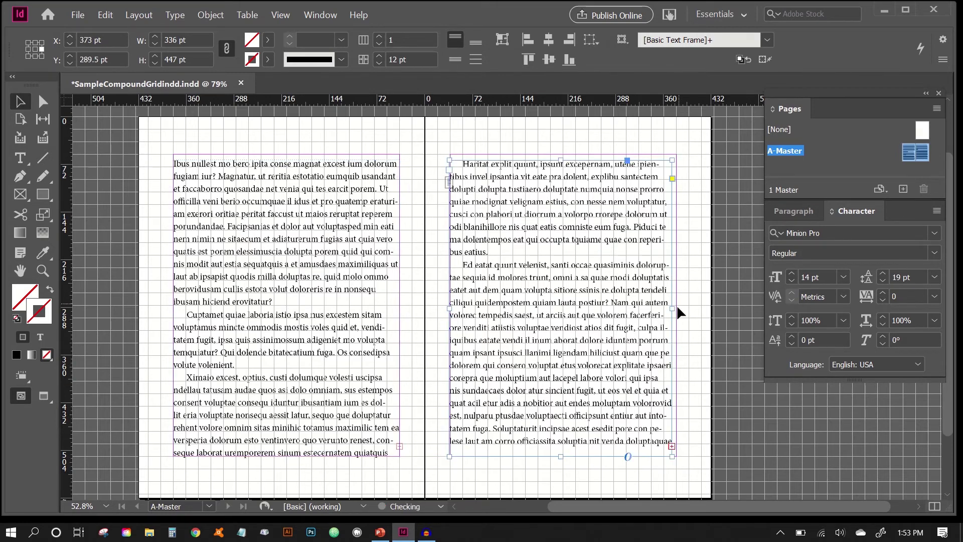
pyautogui.moveTo(673, 308); pyautogui.dragTo(678, 308)
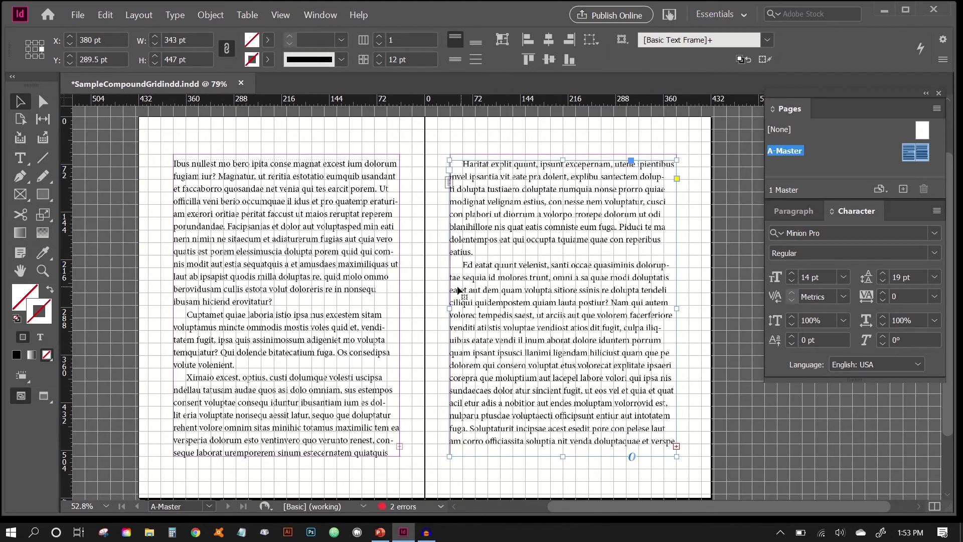
pyautogui.moveTo(449, 308); pyautogui.dragTo(450, 310)
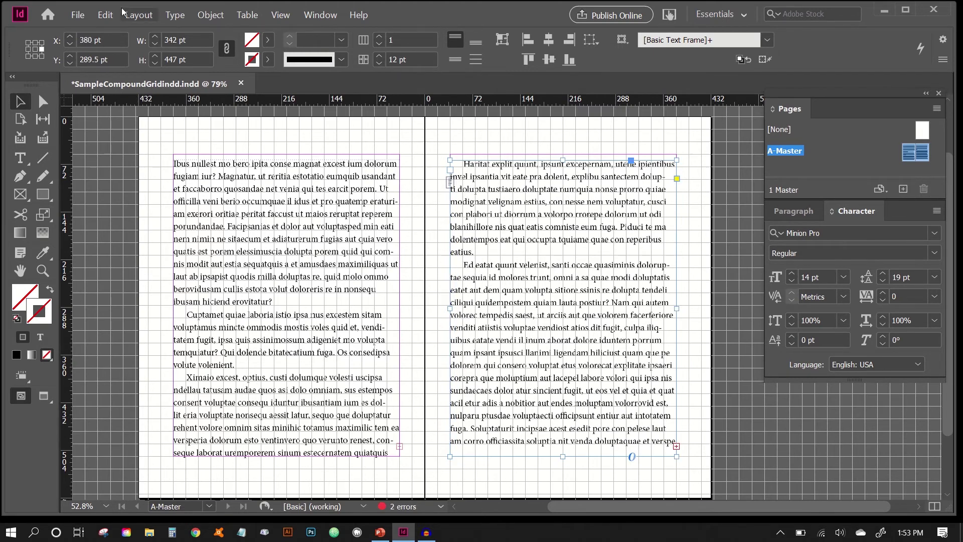
pyautogui.click(97, 20)
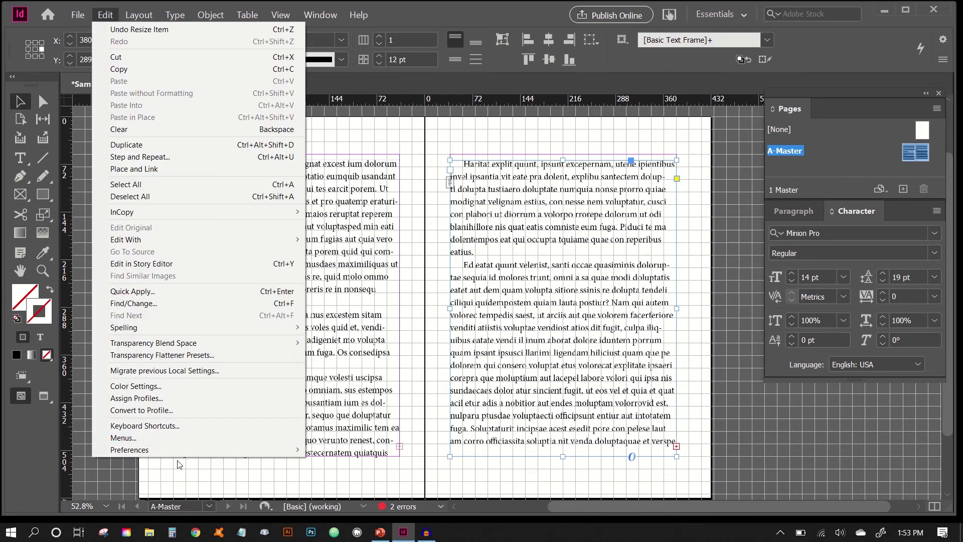
# - In Grids preferences, start the baseline grid at 0 pt relative to Top Margin, incrementing every 19 pt
pyautogui.moveTo(181, 452)
pyautogui.click(384, 290)
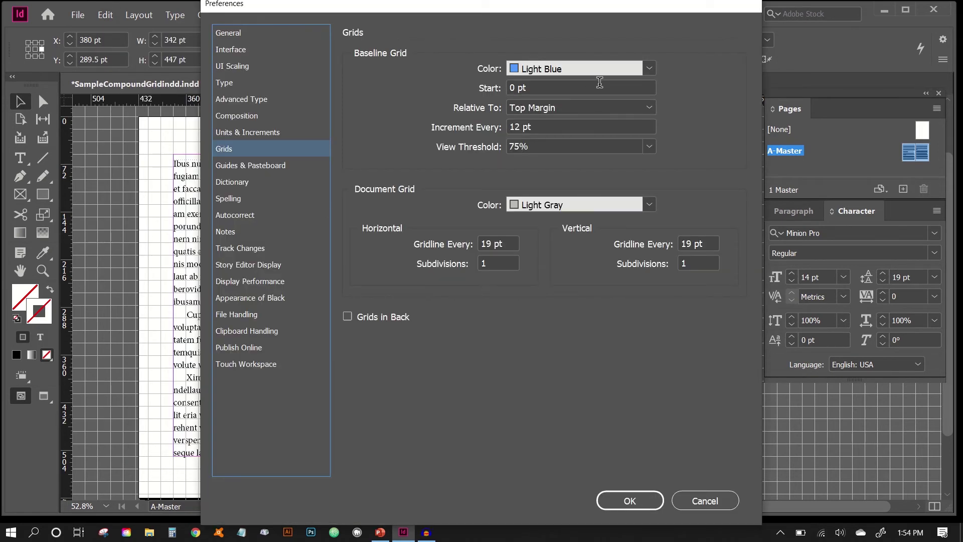
pyautogui.click(562, 90)
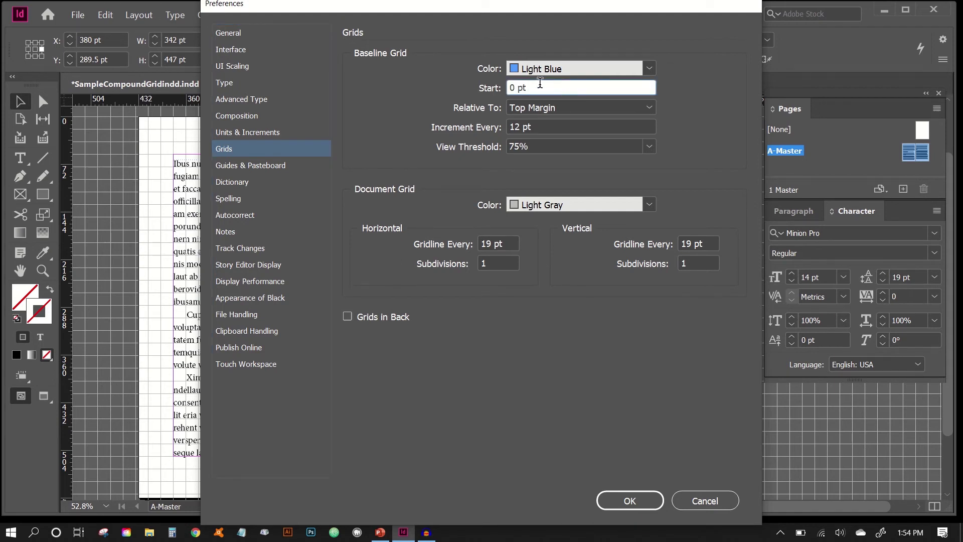
pyautogui.doubleClick(541, 87)
pyautogui.click(579, 104)
pyautogui.click(571, 137)
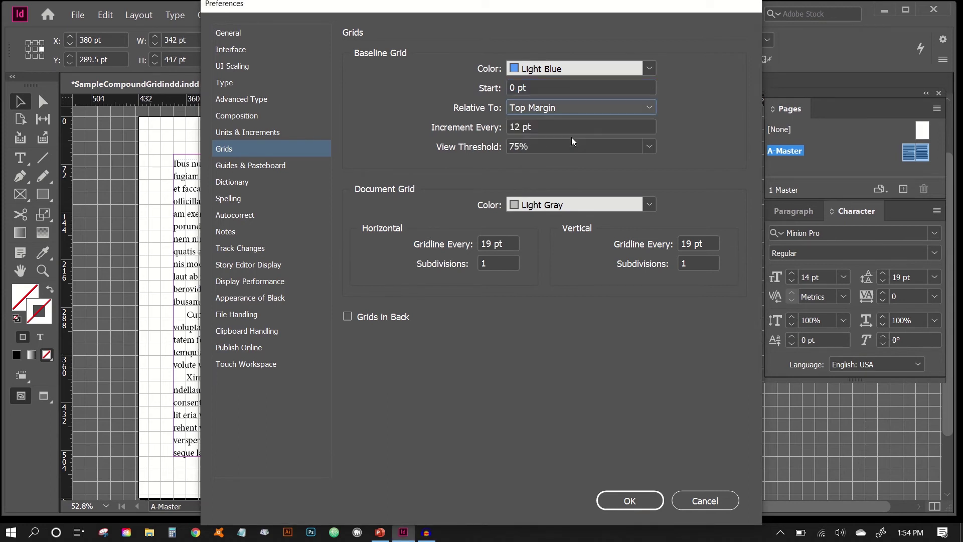
pyautogui.doubleClick(546, 127)
pyautogui.write('19')
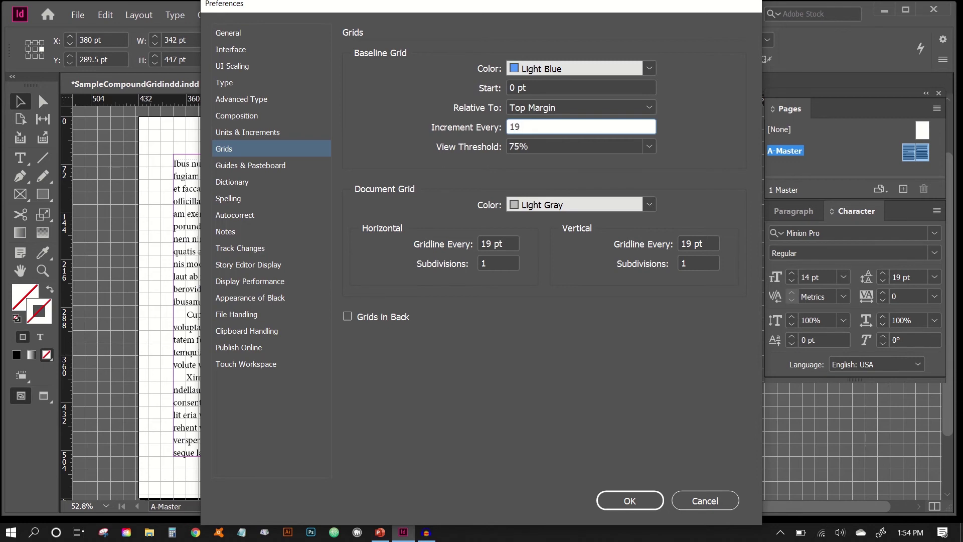
pyautogui.press('Return')
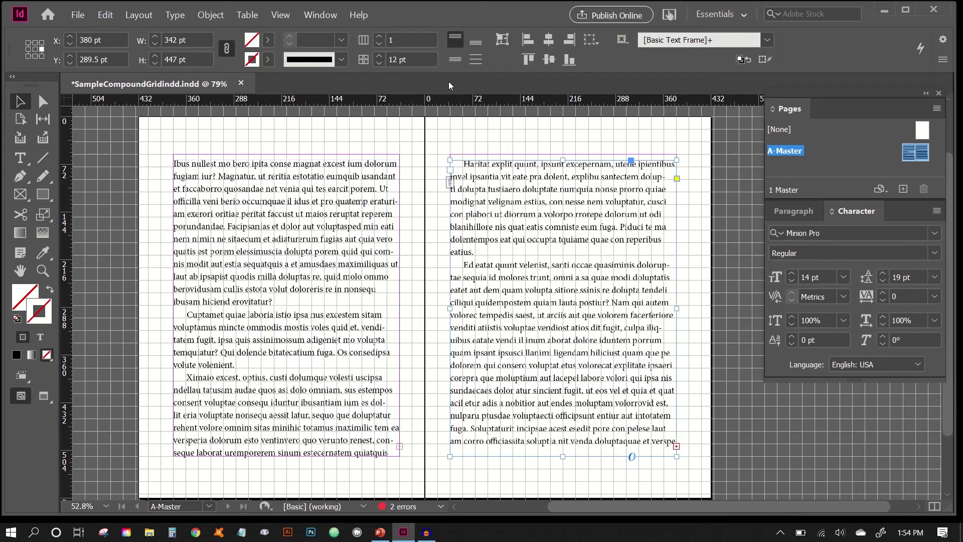
# - Zoom in on the left page and hide the document grid with Ctrl+' to check text baselines
pyautogui.click(372, 130)
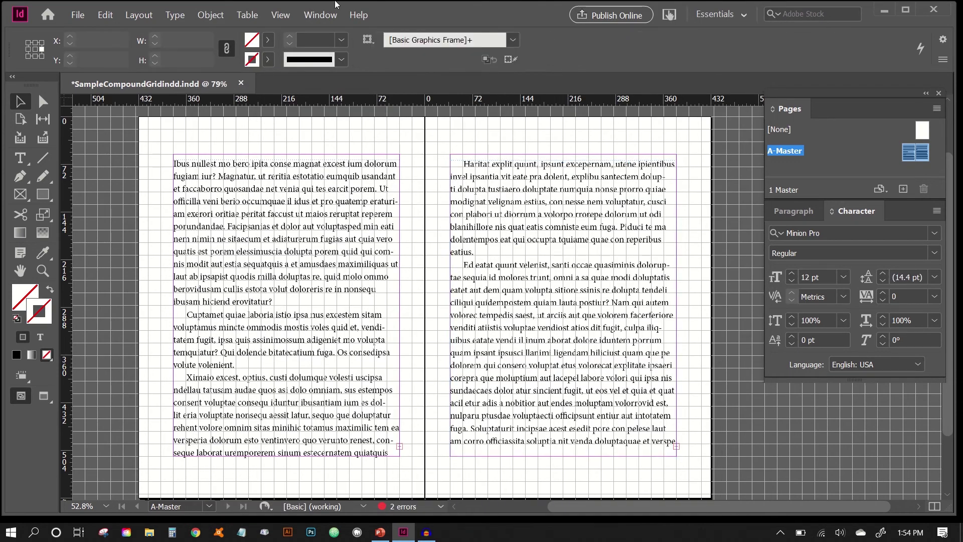
pyautogui.click(281, 15)
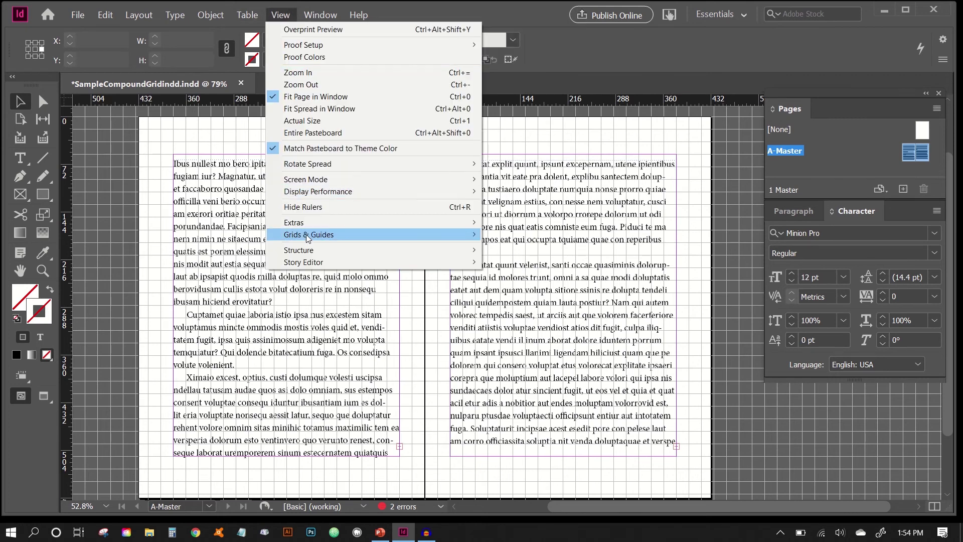
pyautogui.moveTo(306, 235)
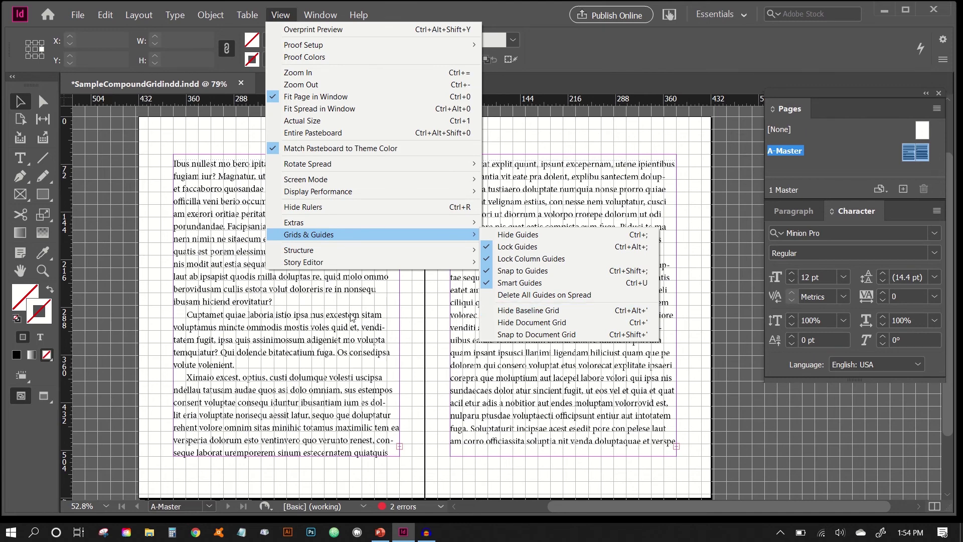
pyautogui.click(392, 316)
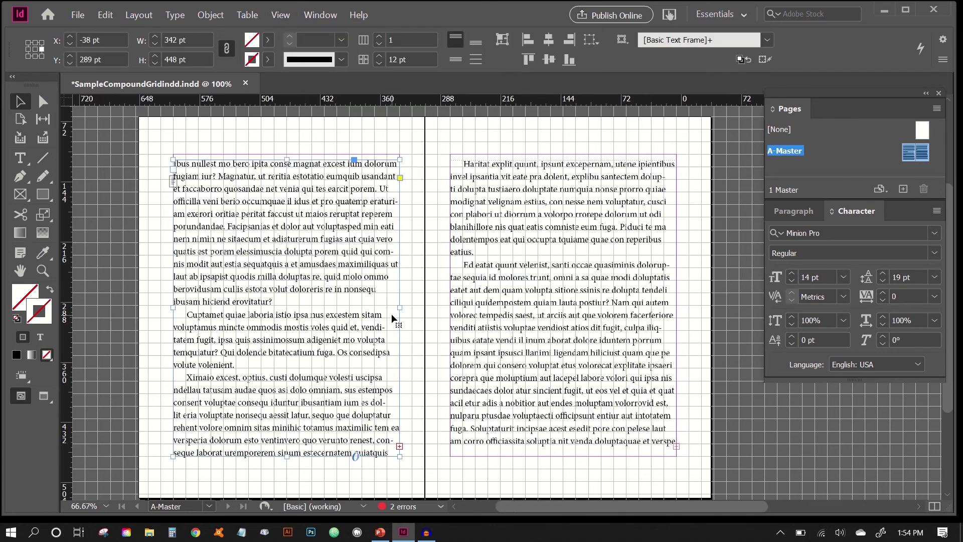
pyautogui.scroll(2, 392, 314)
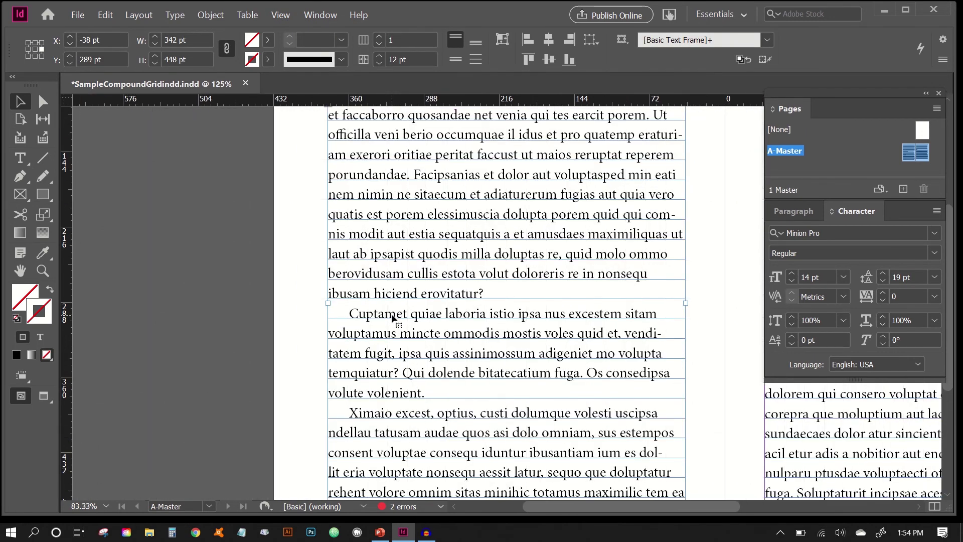
pyautogui.scroll(2, 393, 317)
pyautogui.click(309, 296)
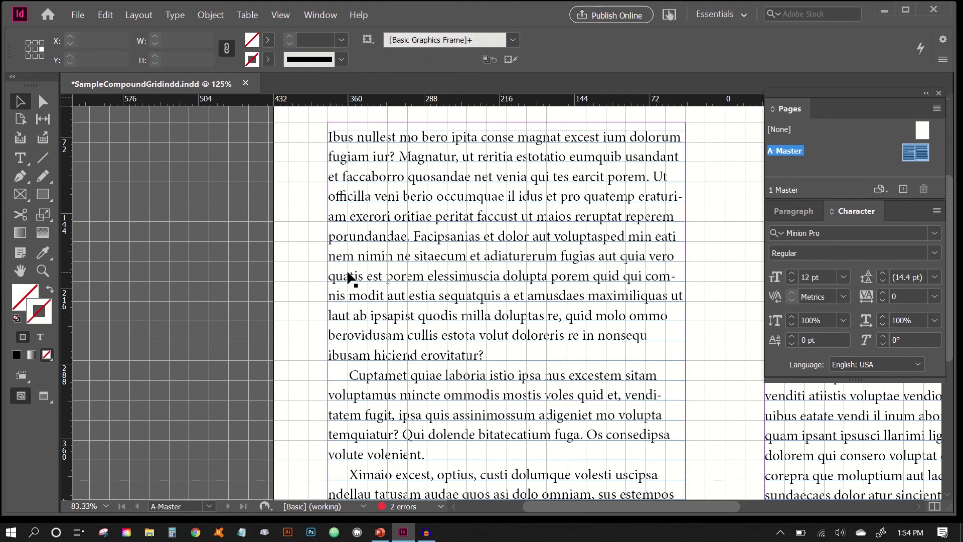
pyautogui.hotkey('ctrl', "'")
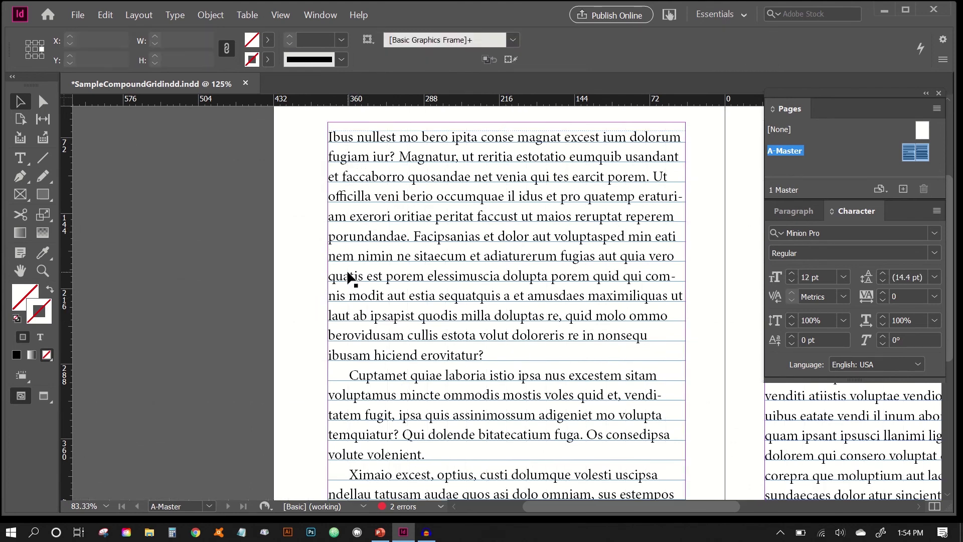
pyautogui.click(359, 354)
pyautogui.click(319, 349)
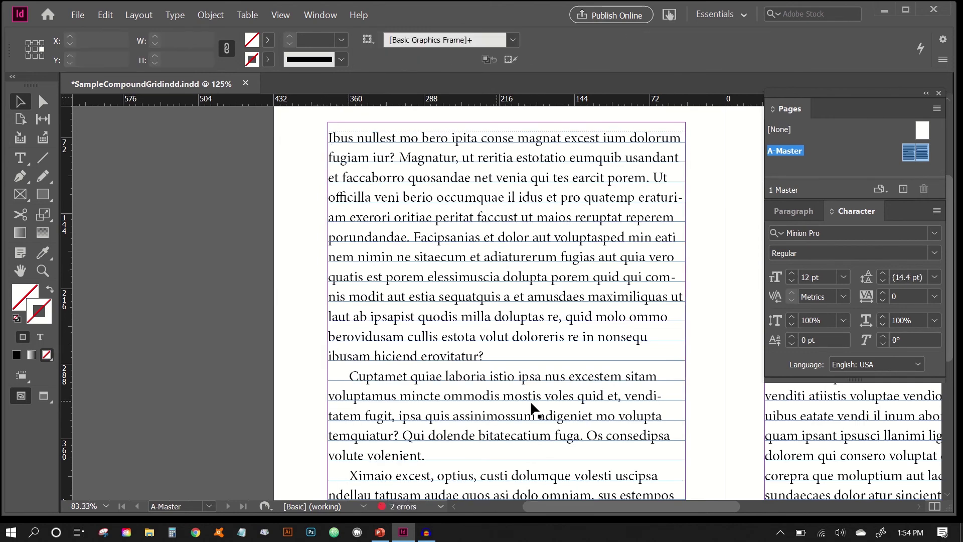
# - Zoom out, turn the document grid back on with Ctrl+', and scroll to view the full spread
pyautogui.hotkey('ctrl', '-')
pyautogui.hotkey('ctrl', '-')
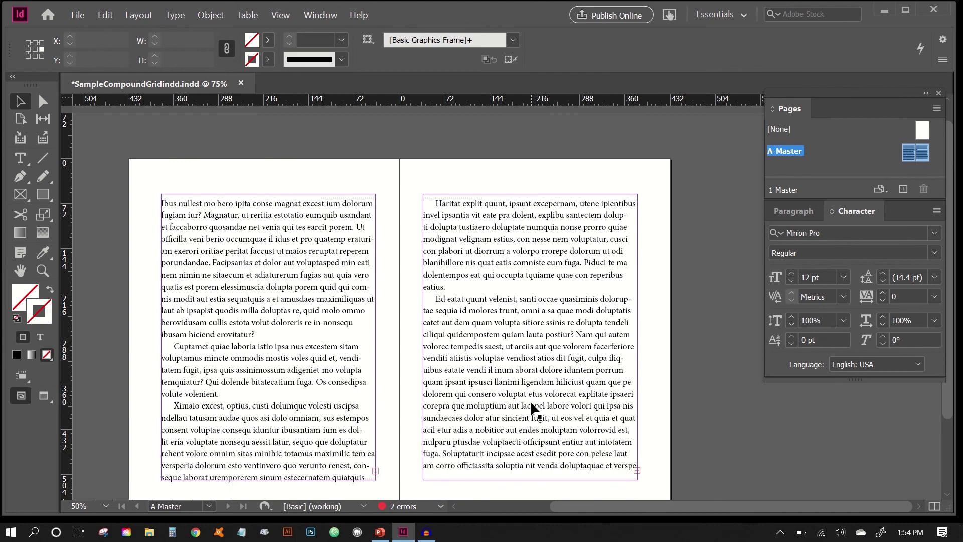
pyautogui.hotkey('ctrl', "'")
pyautogui.scroll(-3, 531, 403)
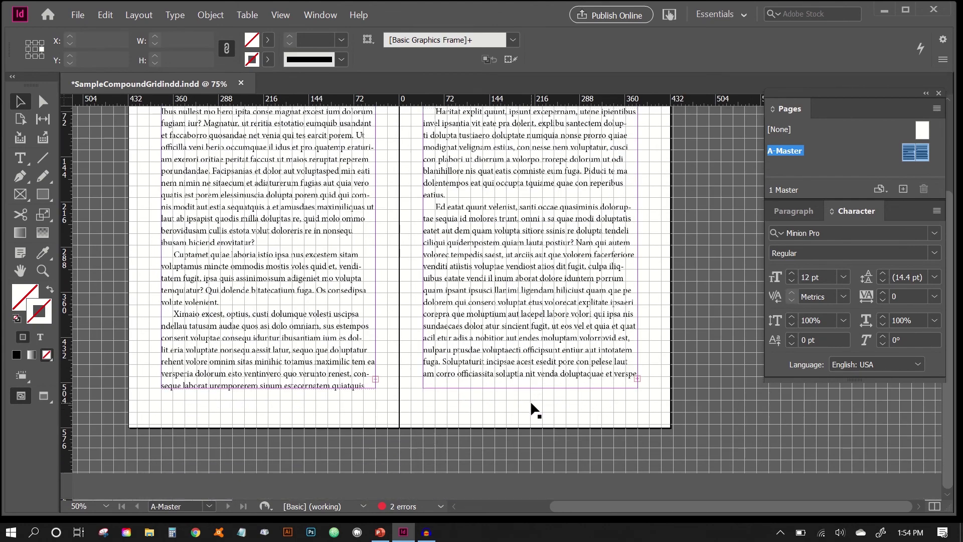
pyautogui.scroll(2, 410, 352)
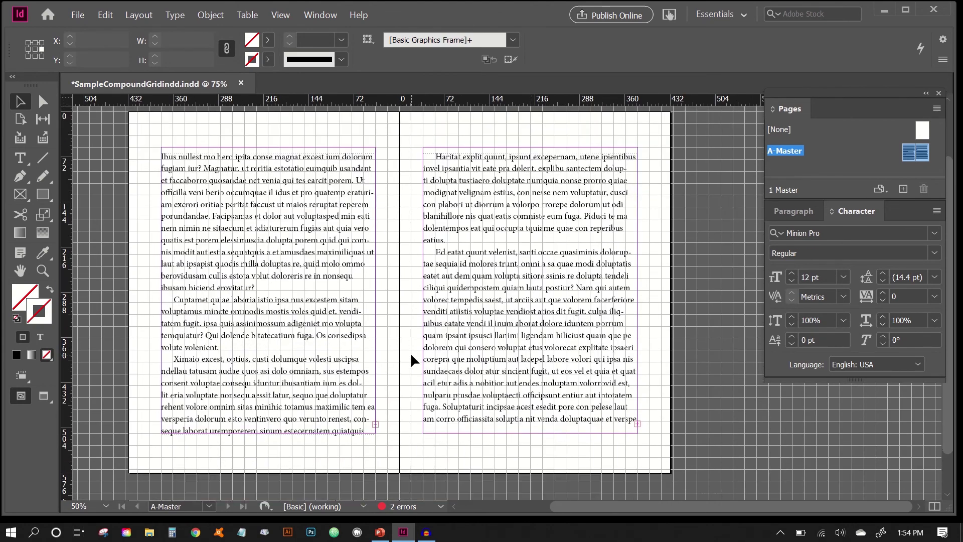